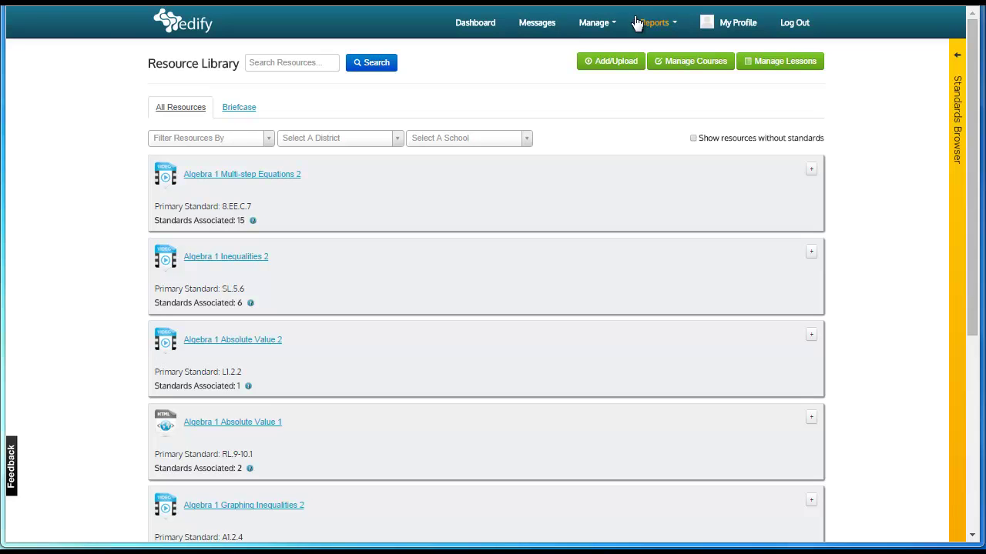
# Search Manage Courses for 'Biology B'
pyautogui.click(602, 27)
pyautogui.click(640, 81)
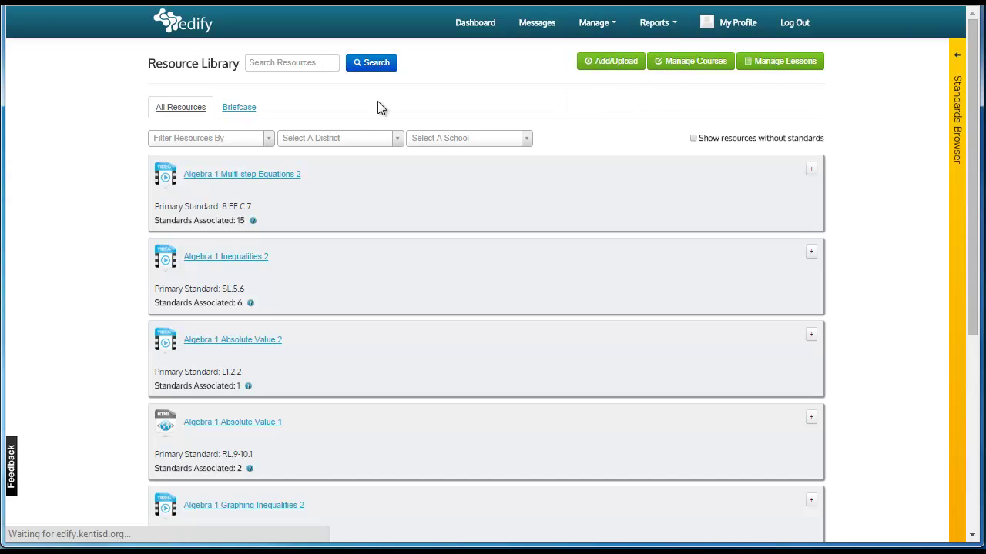
pyautogui.click(312, 61)
pyautogui.write('Bid')
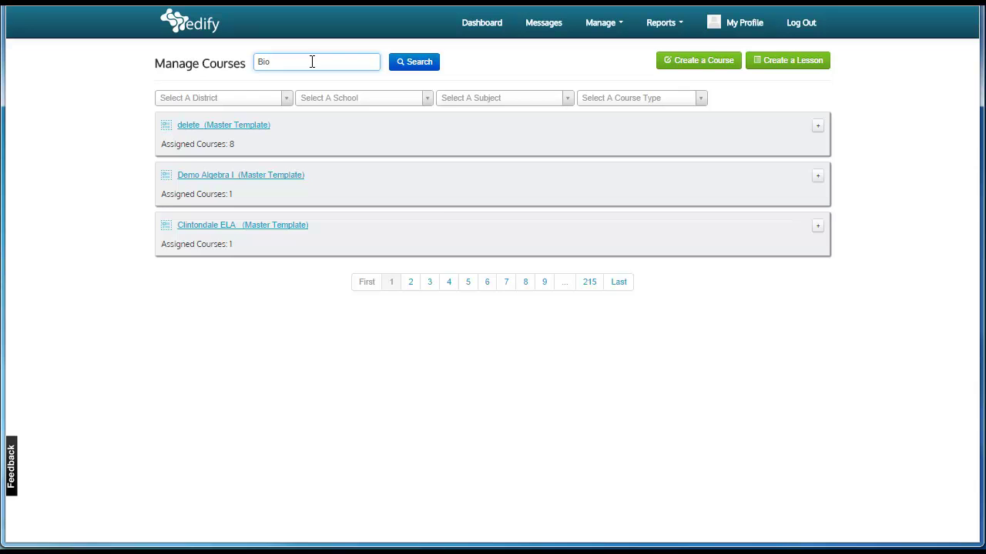
pyautogui.write('logy B')
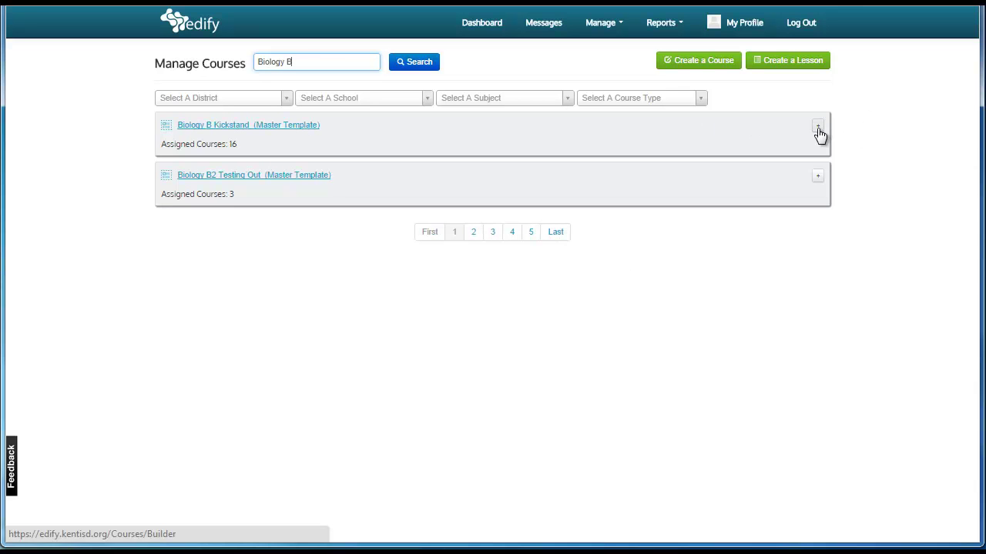
# Expand the Biology B Kickstand master template to review its 16 assigned courses
pyautogui.click(818, 127)
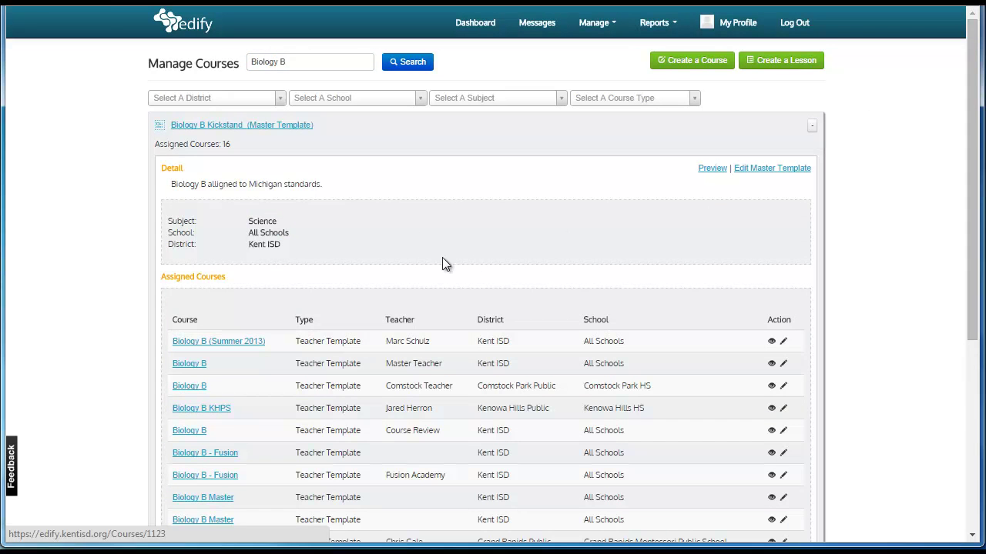
pyautogui.scroll(-2, 366, 177)
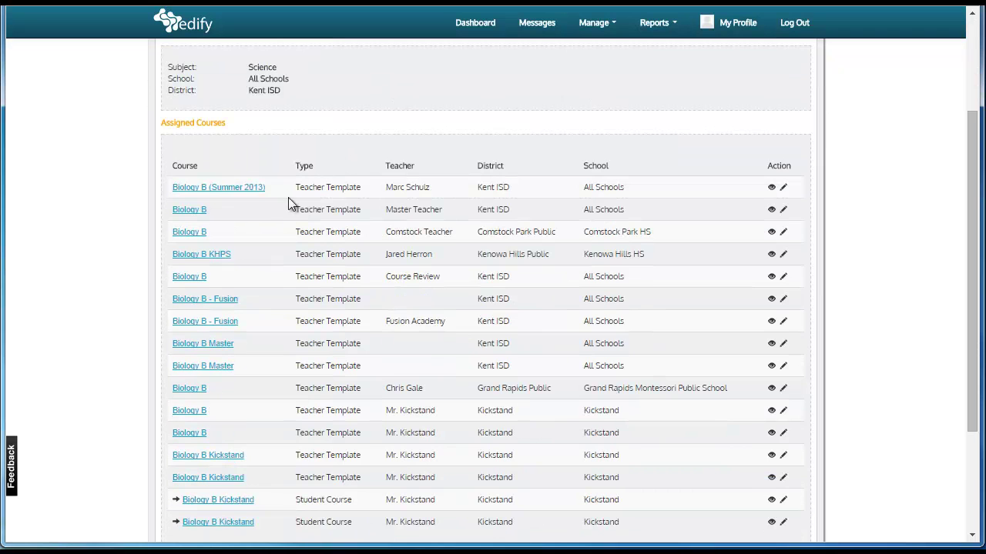
pyautogui.scroll(-1, 267, 330)
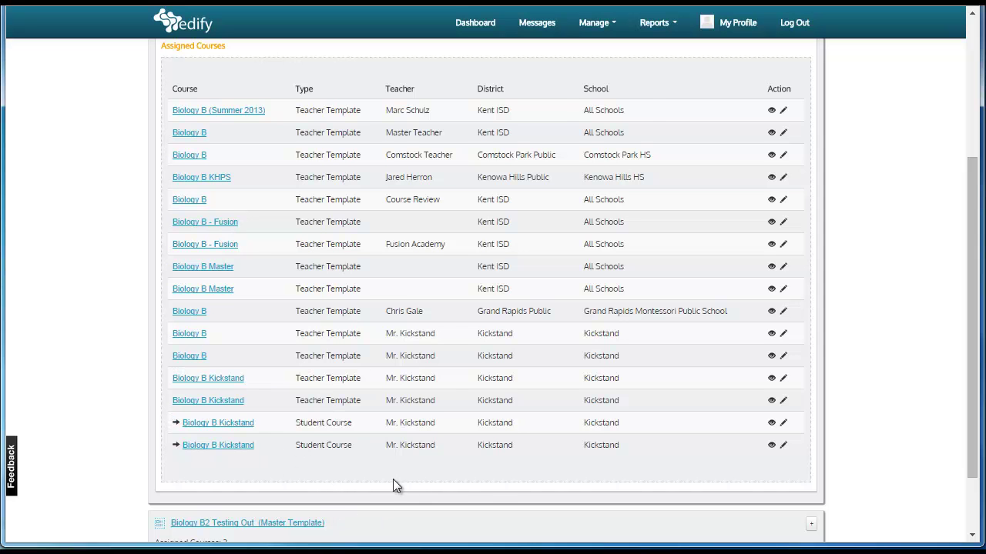
pyautogui.scroll(-1, 393, 485)
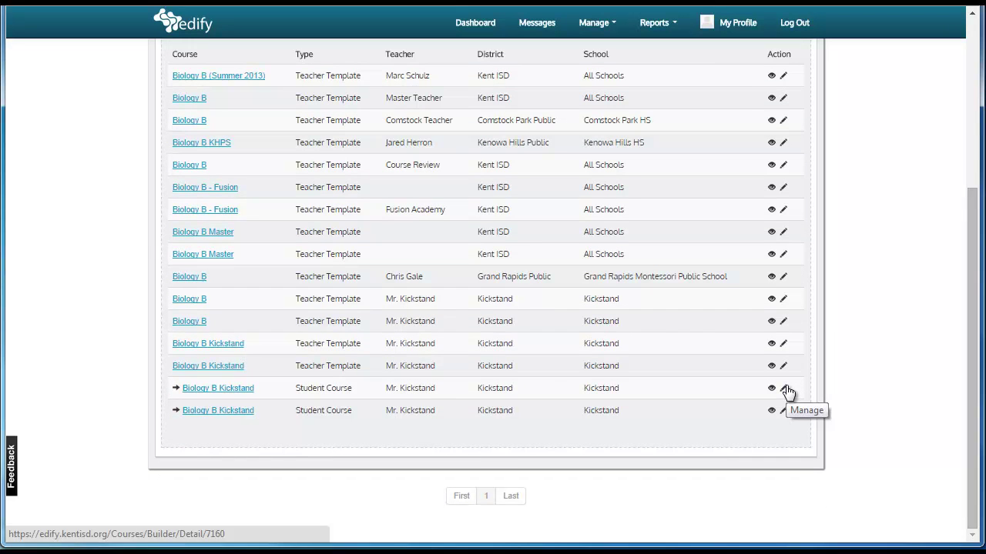
pyautogui.click(784, 389)
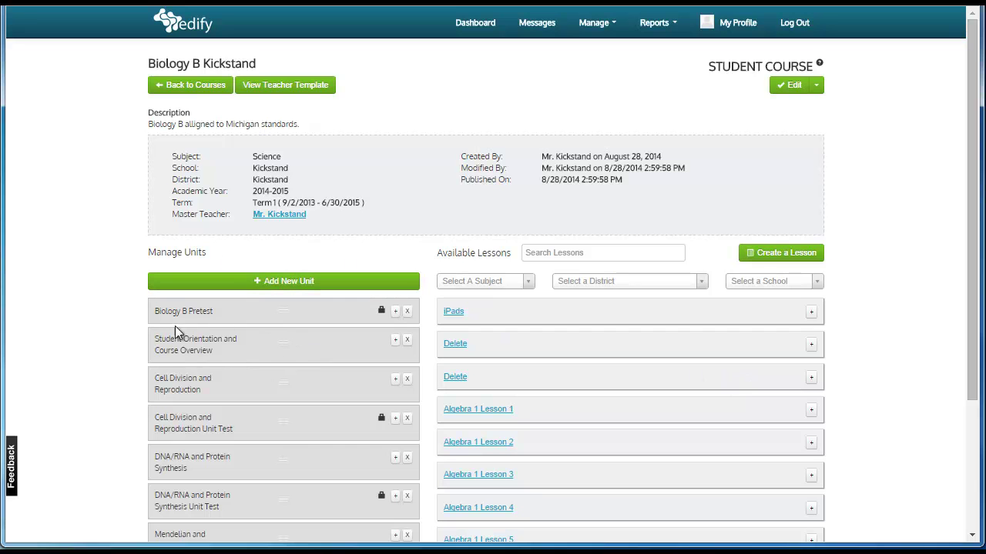
pyautogui.click(396, 312)
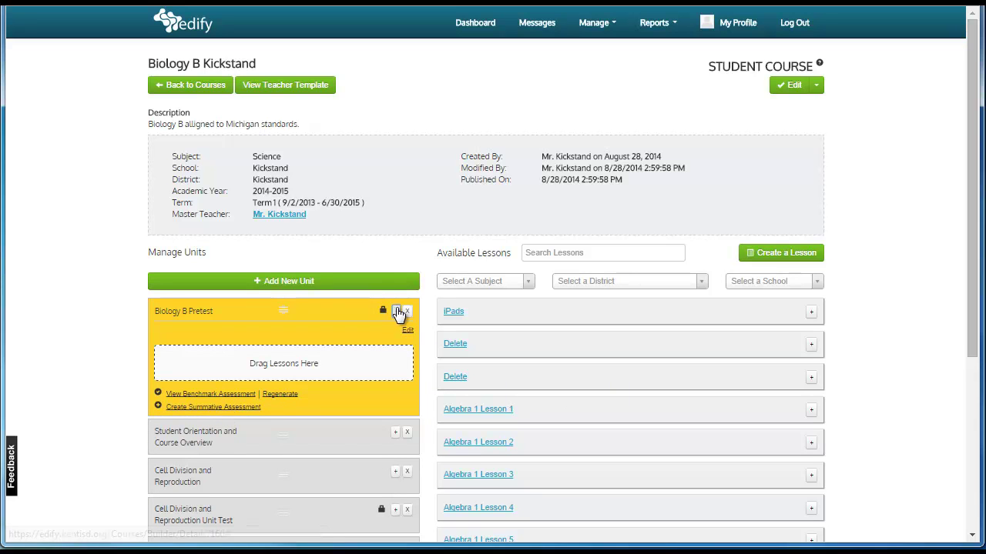
pyautogui.click(397, 311)
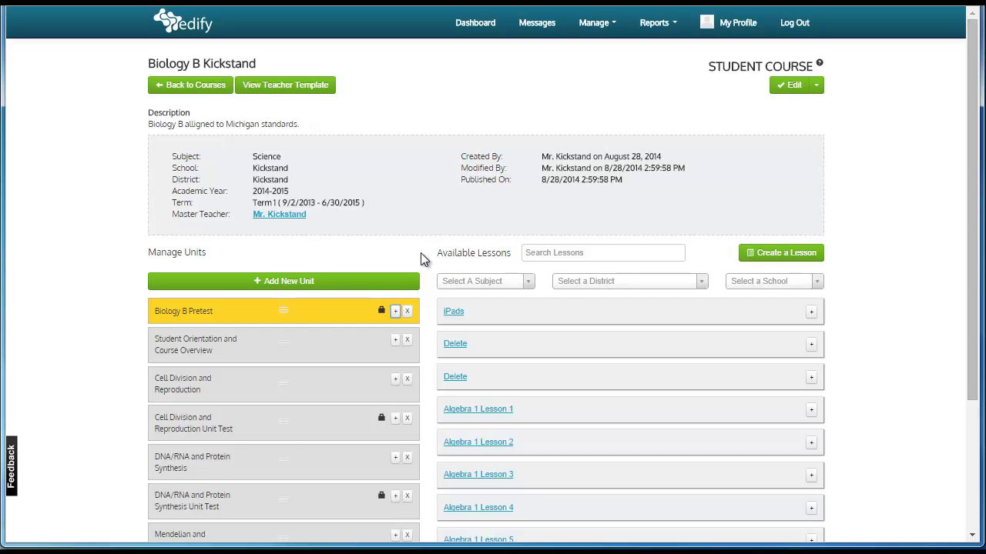
pyautogui.click(613, 85)
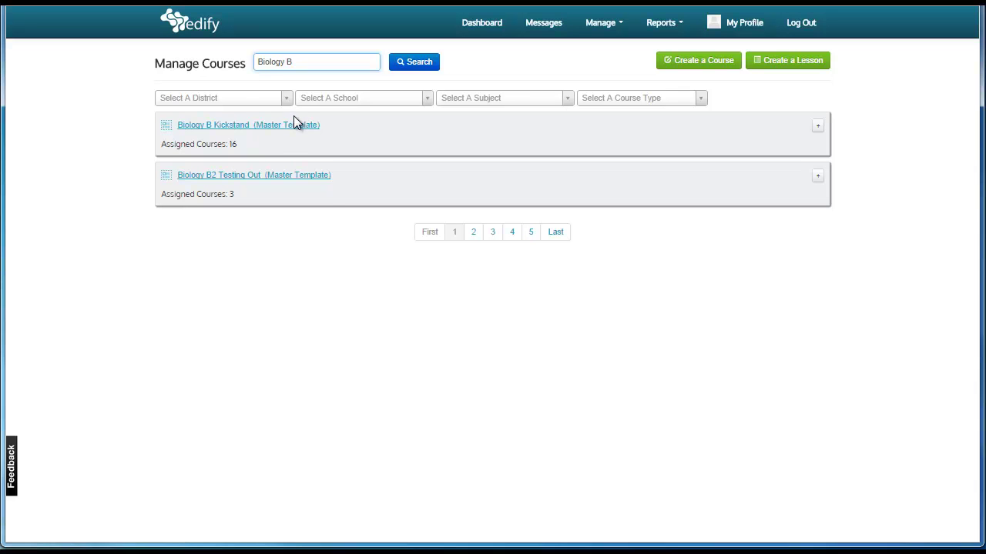
# Open the Biology B Kickstand master template's Publish Teacher Template form
pyautogui.click(296, 124)
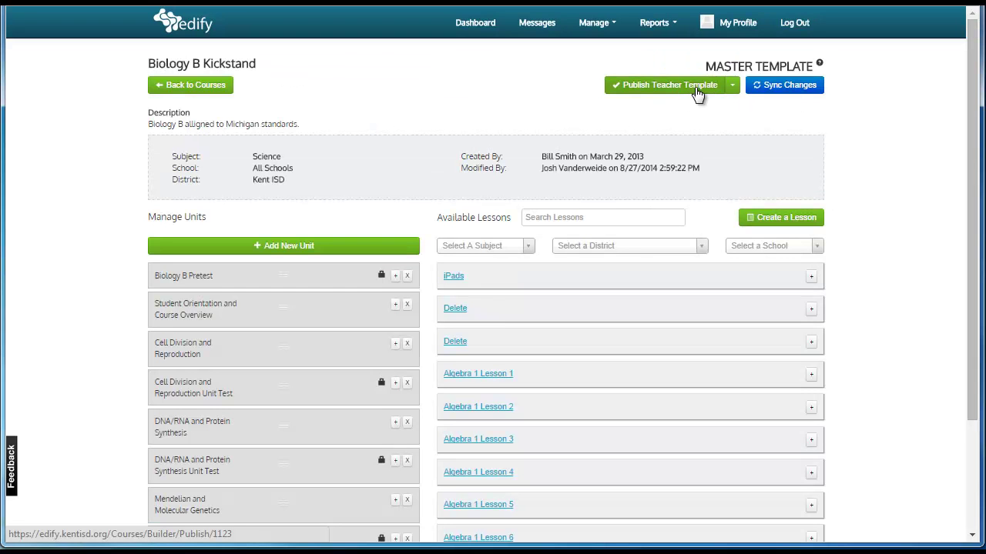
pyautogui.click(697, 90)
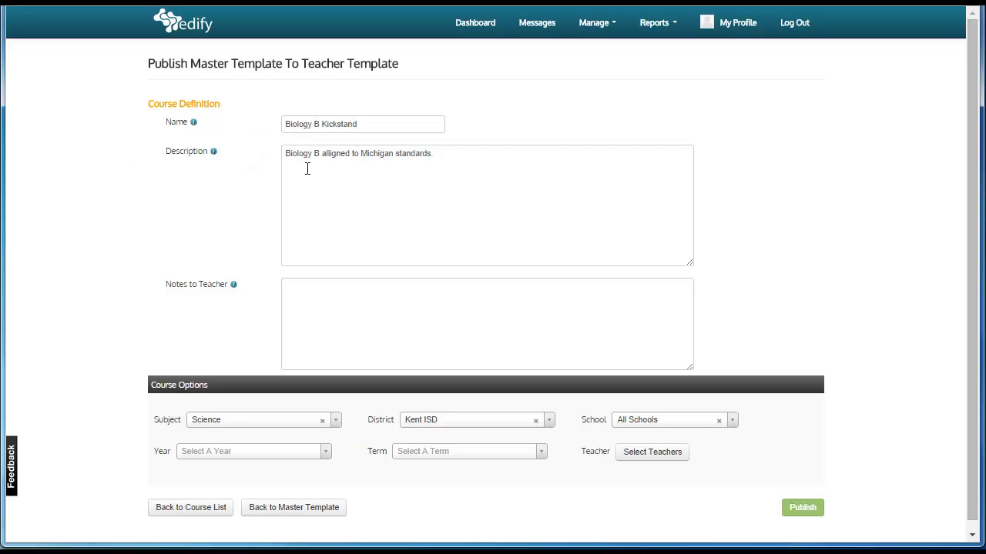
# Set the district and school to Kickstand
pyautogui.scroll(-1, 419, 192)
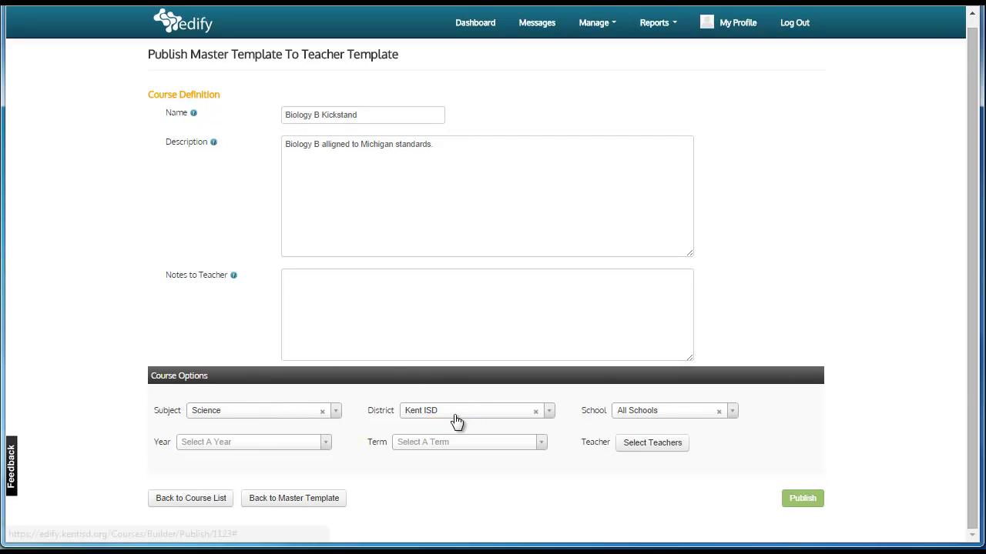
pyautogui.click(552, 413)
pyautogui.write('Kick')
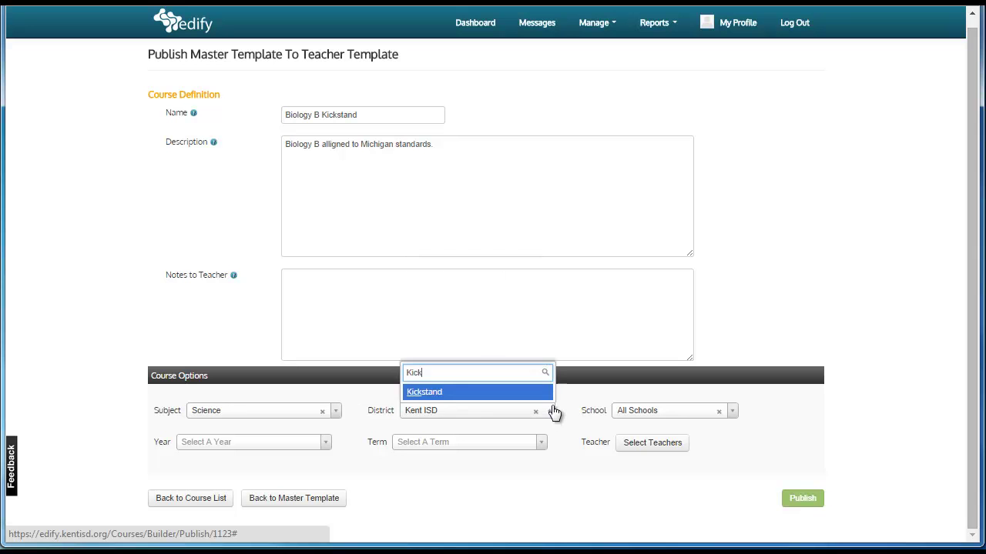
pyautogui.write('st')
pyautogui.press('Return')
pyautogui.click(676, 414)
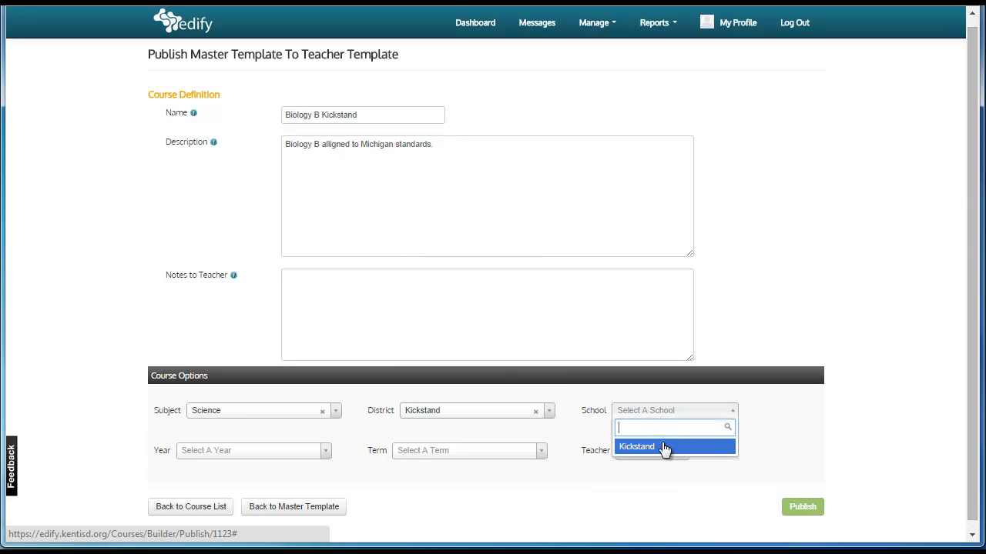
pyautogui.click(639, 448)
# Set the academic year to 2014-2015 and the term to Term 1
pyautogui.click(675, 448)
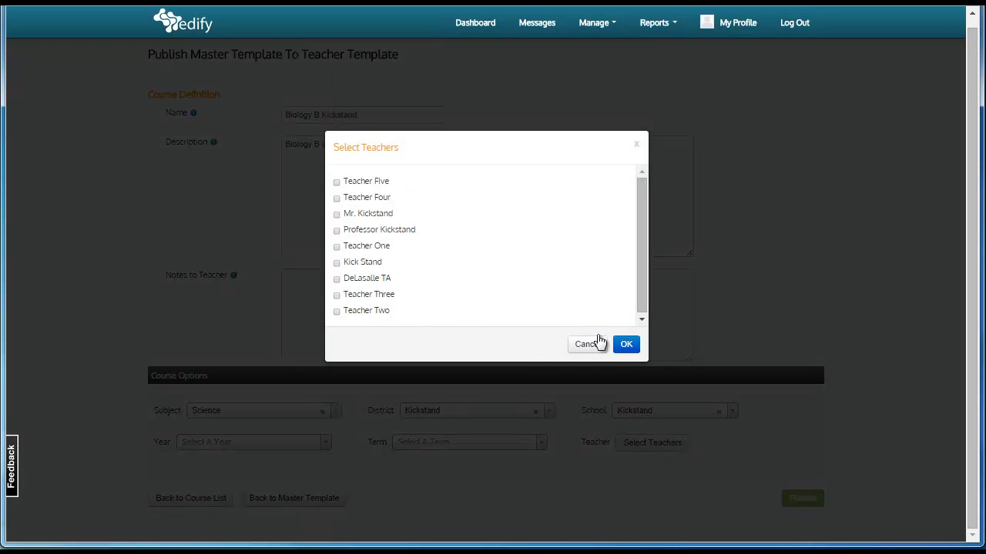
pyautogui.click(587, 348)
pyautogui.click(260, 444)
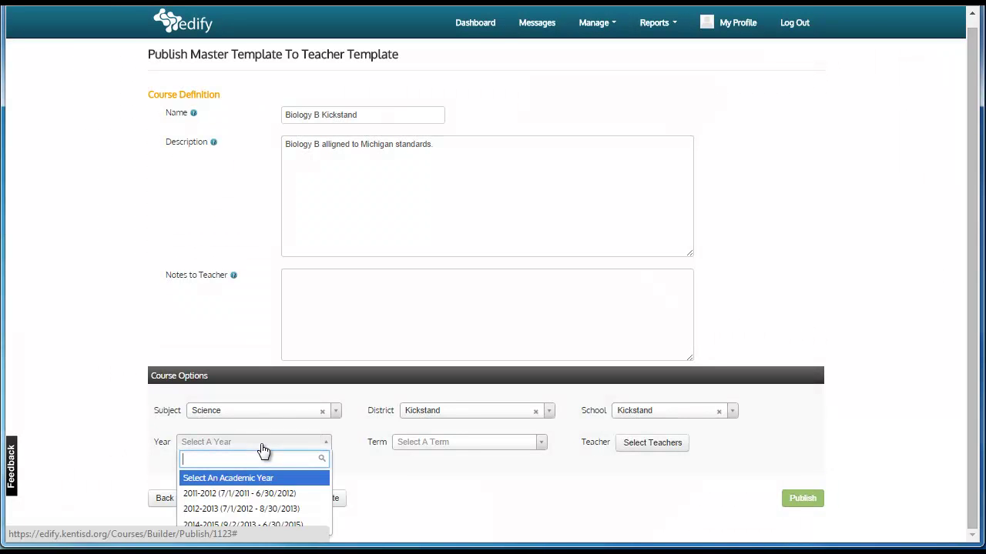
pyautogui.click(289, 527)
pyautogui.click(427, 443)
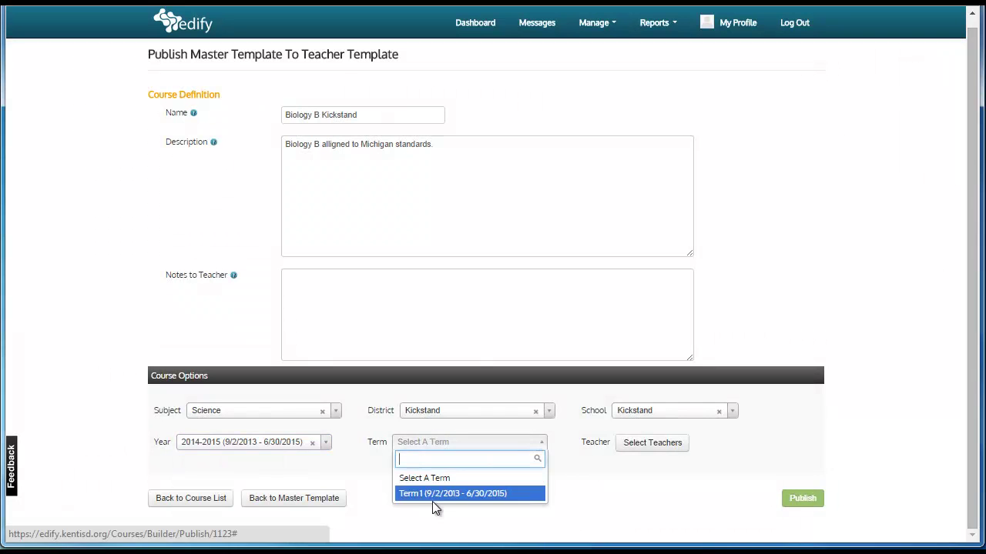
pyautogui.click(445, 496)
# Assign the Kickstand teacher and publish the teacher template
pyautogui.click(639, 442)
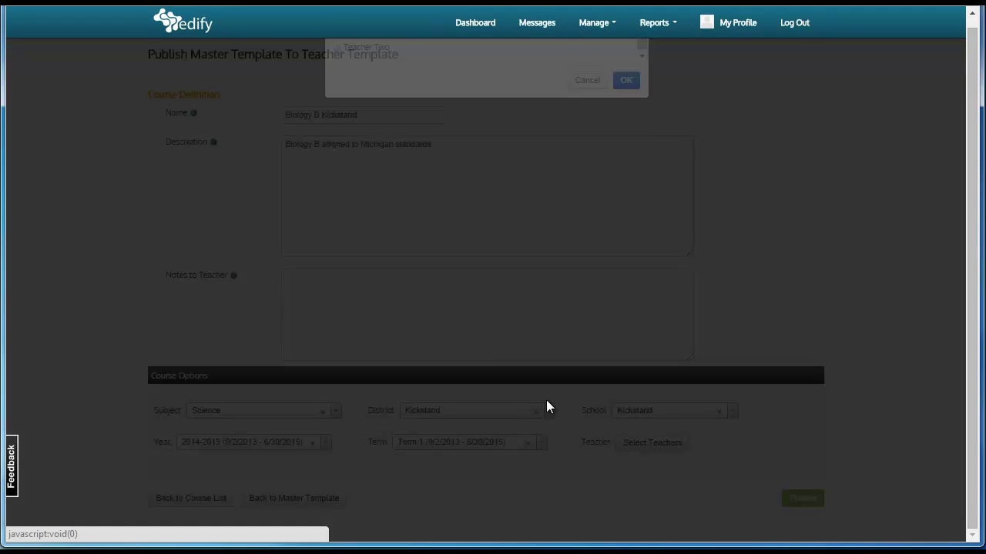
pyautogui.click(337, 215)
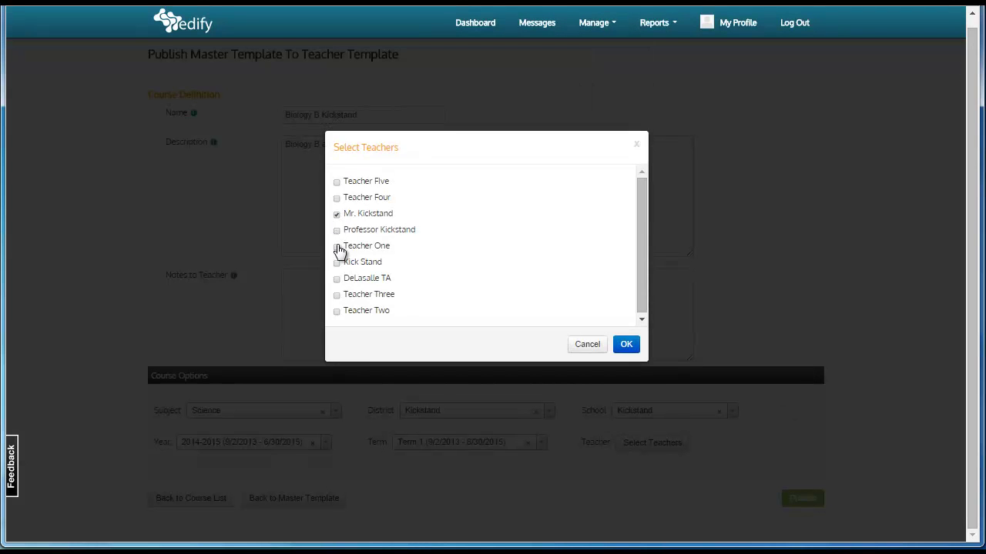
pyautogui.click(627, 345)
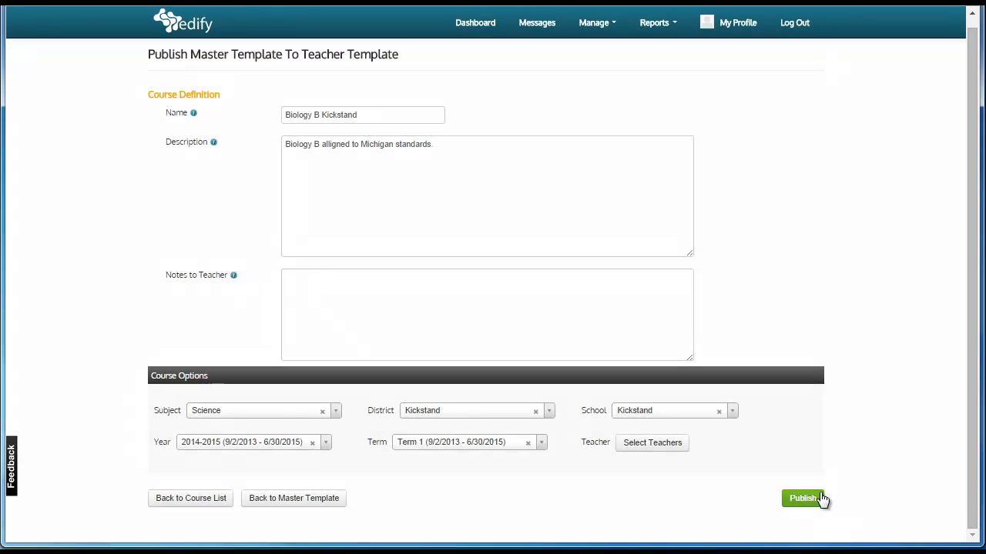
pyautogui.click(801, 498)
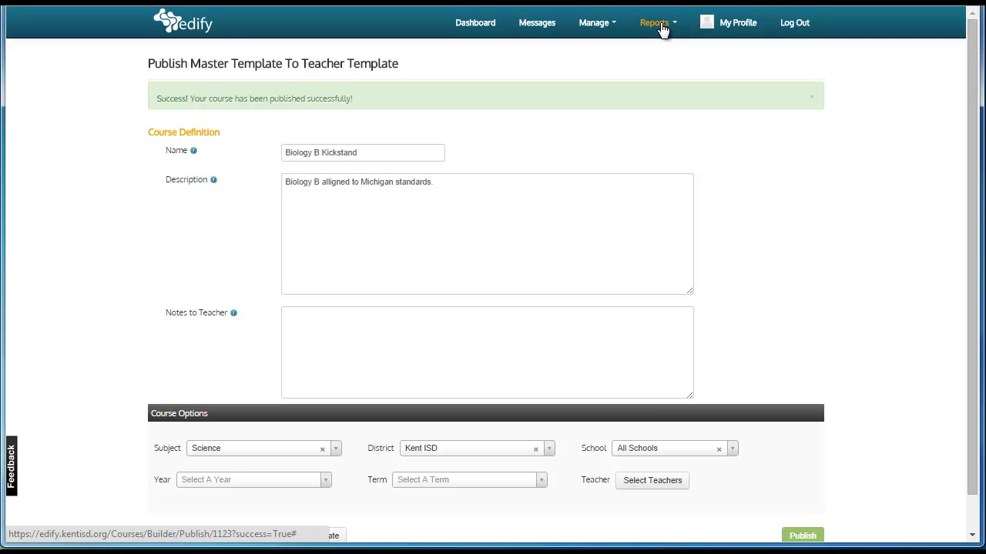
# Open the Usage By Student report with filter date 10/16/2014
pyautogui.click(666, 29)
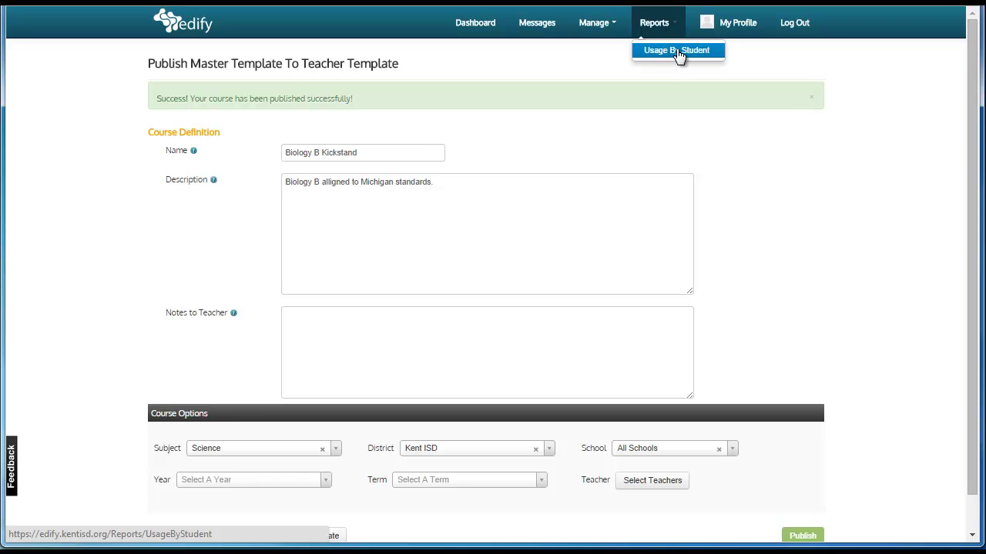
pyautogui.click(676, 50)
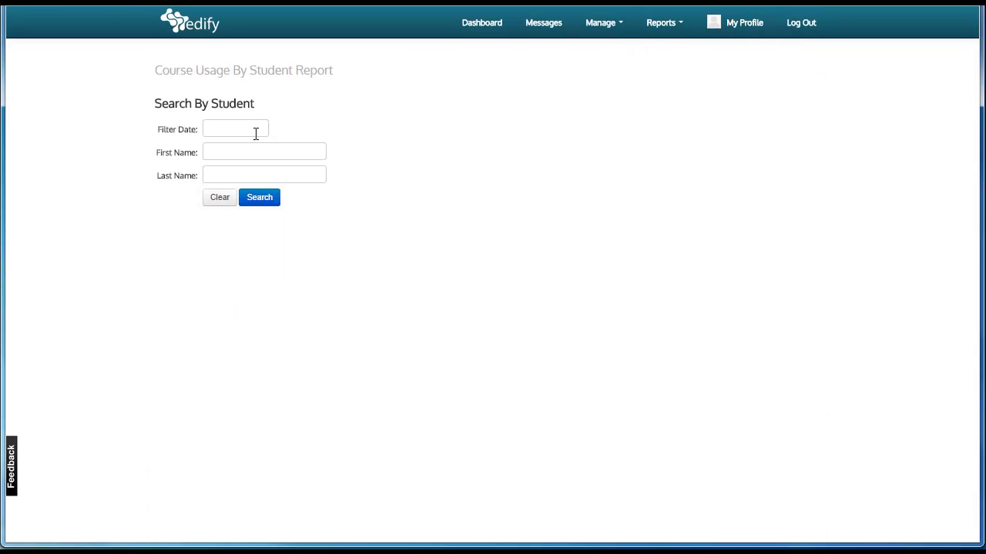
pyautogui.click(254, 129)
pyautogui.click(301, 228)
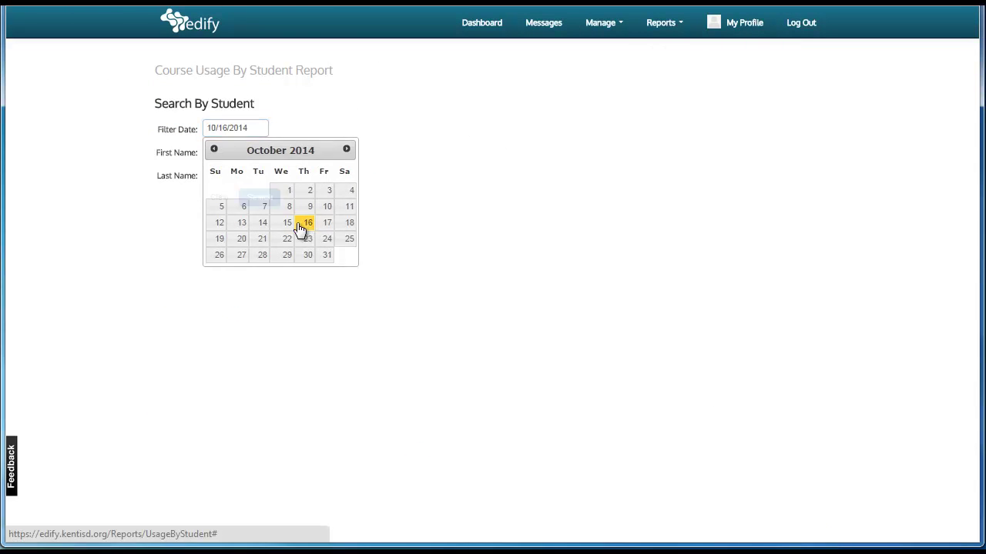
# Enter the student's first and last name and run the search
pyautogui.click(234, 153)
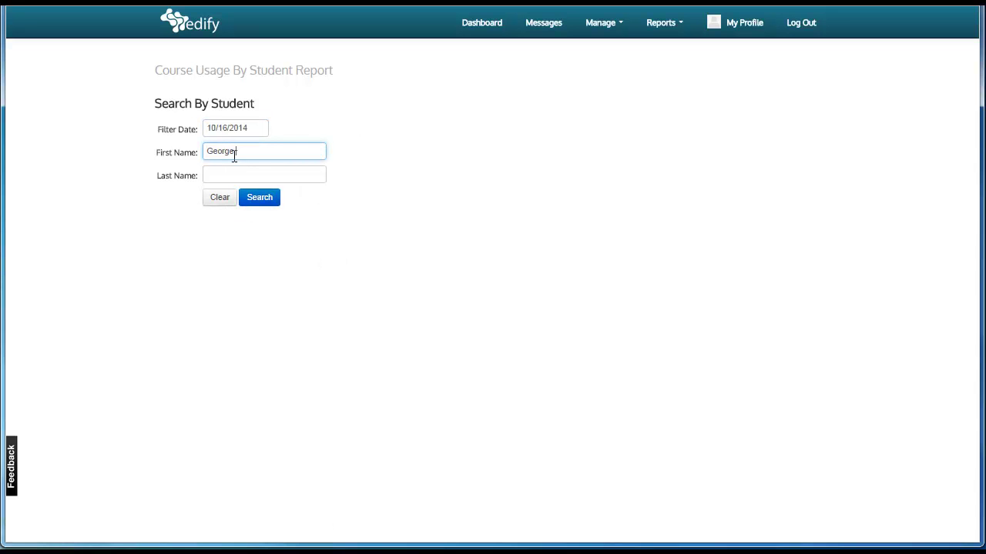
pyautogui.press('Tab')
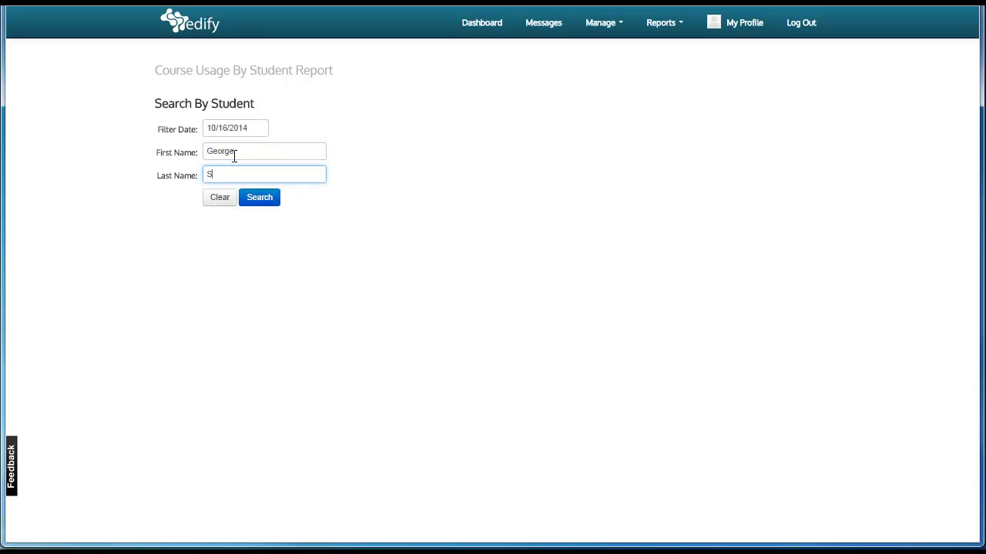
pyautogui.click(259, 197)
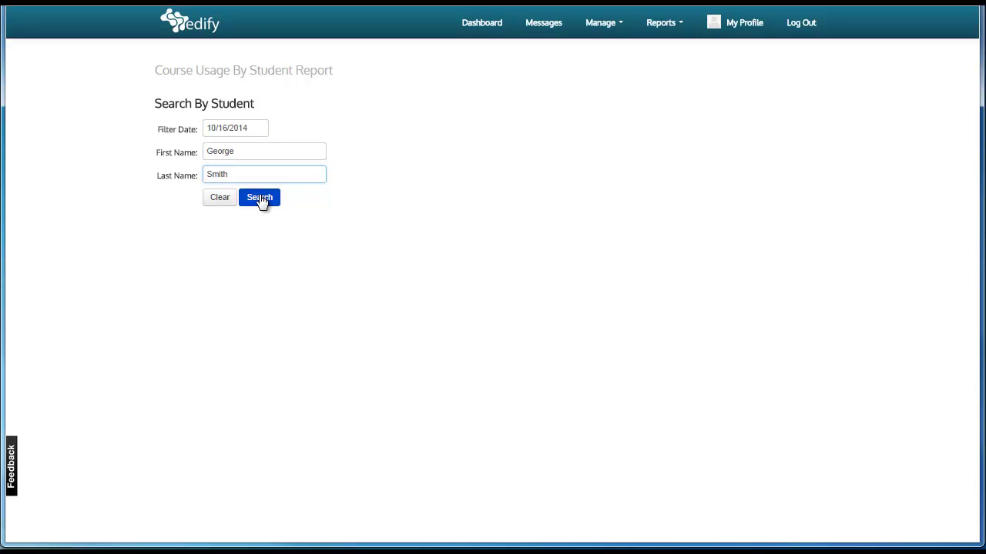